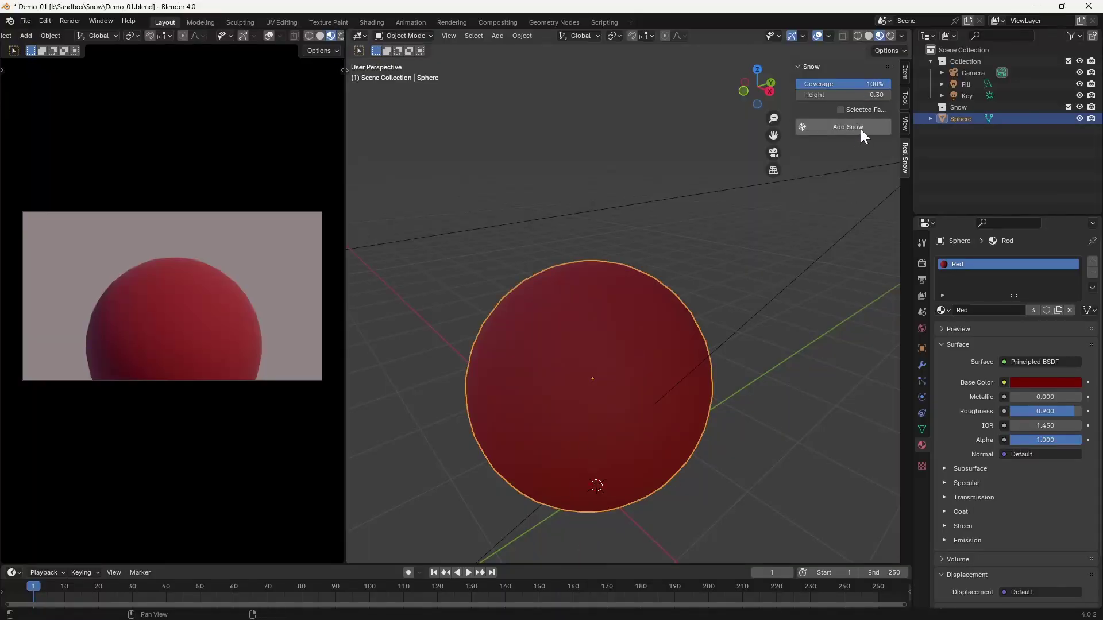
- Add a Real Snow cap to the selected red sphere
{"action": "left_click", "coordinate": [848, 127]}
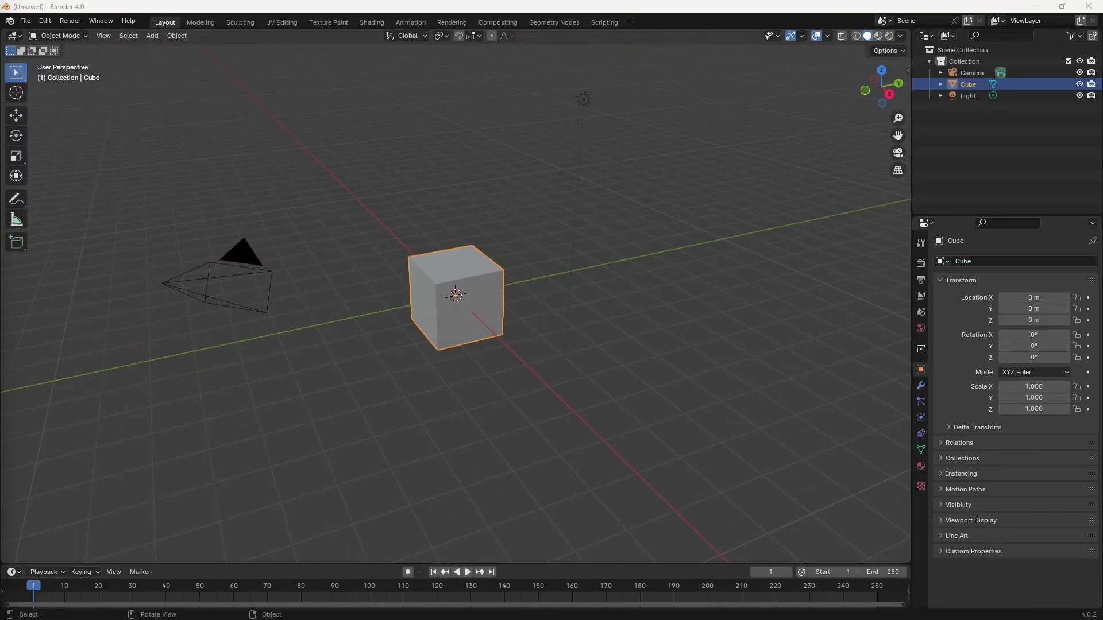
- Enable the 'Object: Real Snow' add-on in Preferences, found by searching 'snow'
{"action": "left_click", "coordinate": [45, 21]}
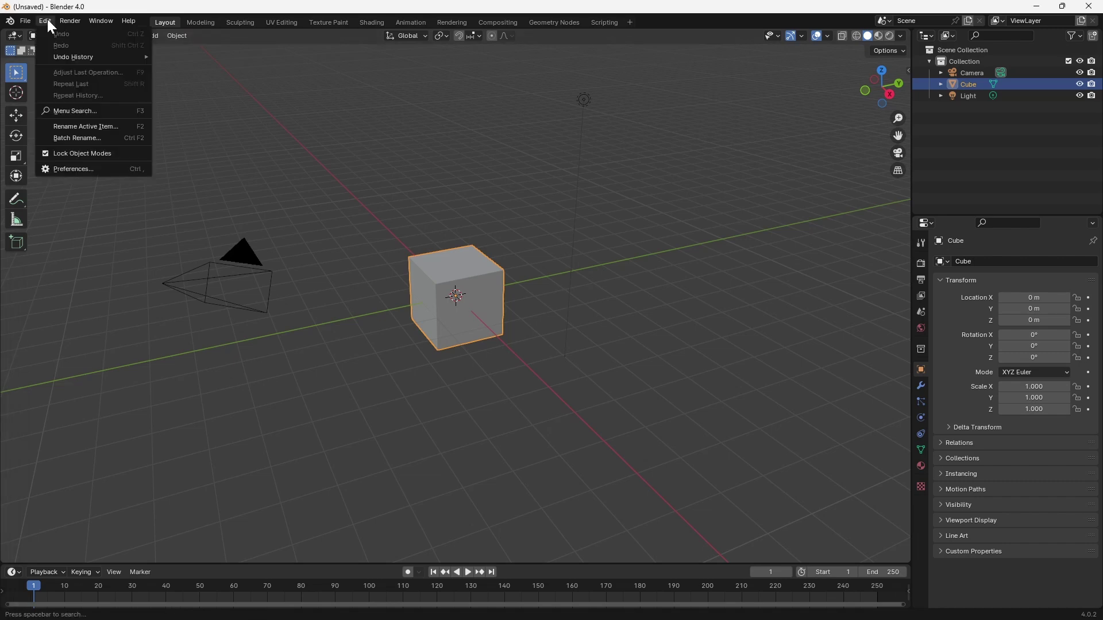
{"action": "left_click", "coordinate": [85, 168]}
{"action": "left_click", "coordinate": [45, 124]}
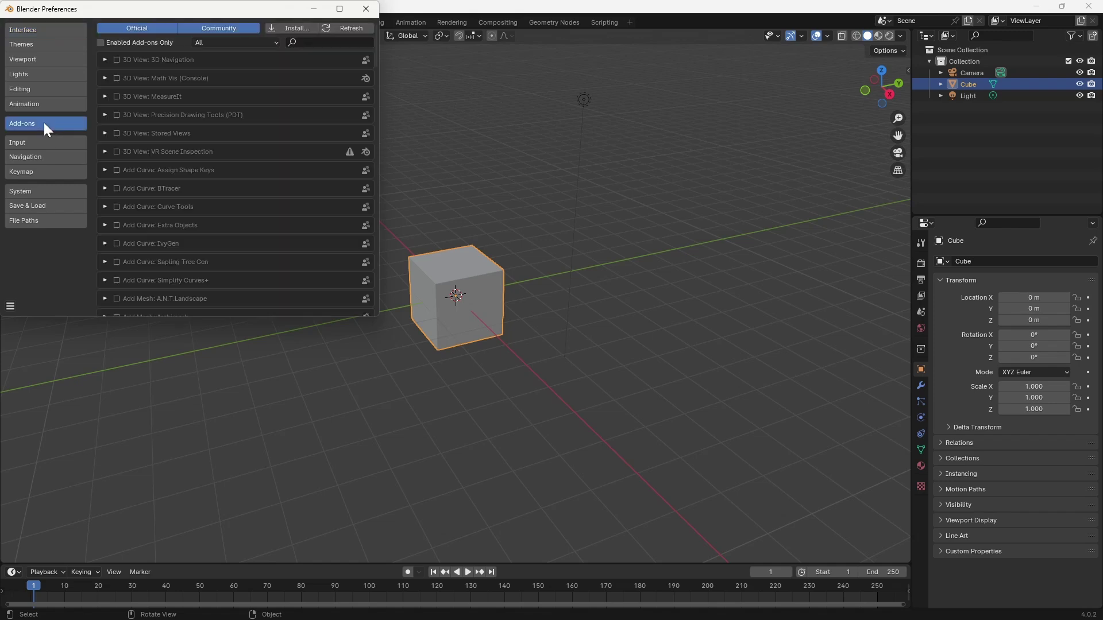
{"action": "left_click", "coordinate": [321, 42]}
{"action": "type", "text": "snow"}
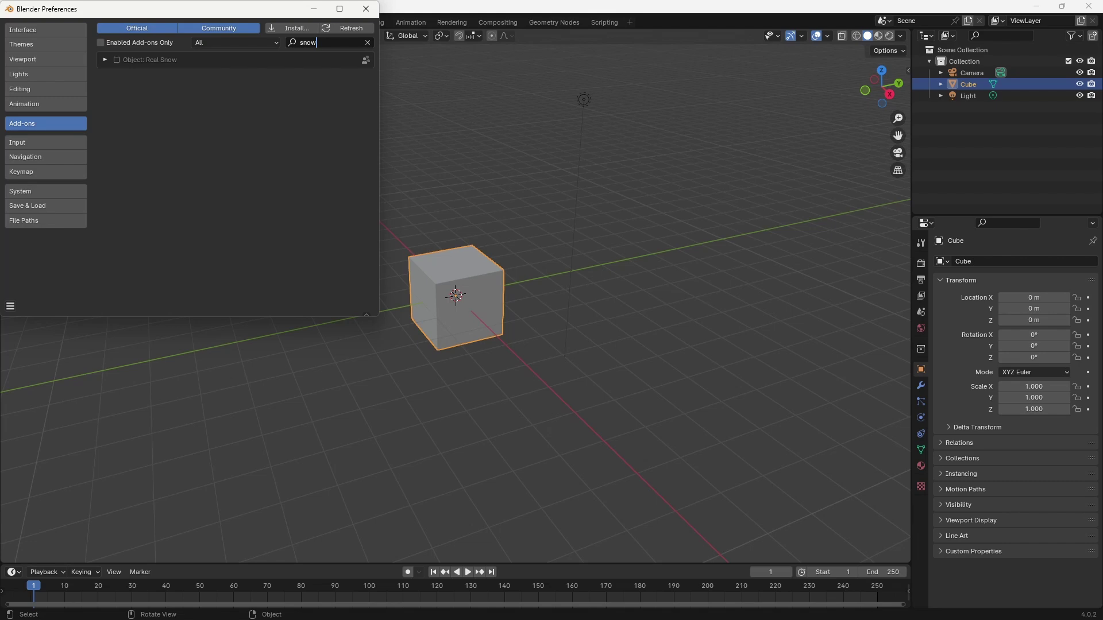
{"action": "left_click", "coordinate": [116, 60]}
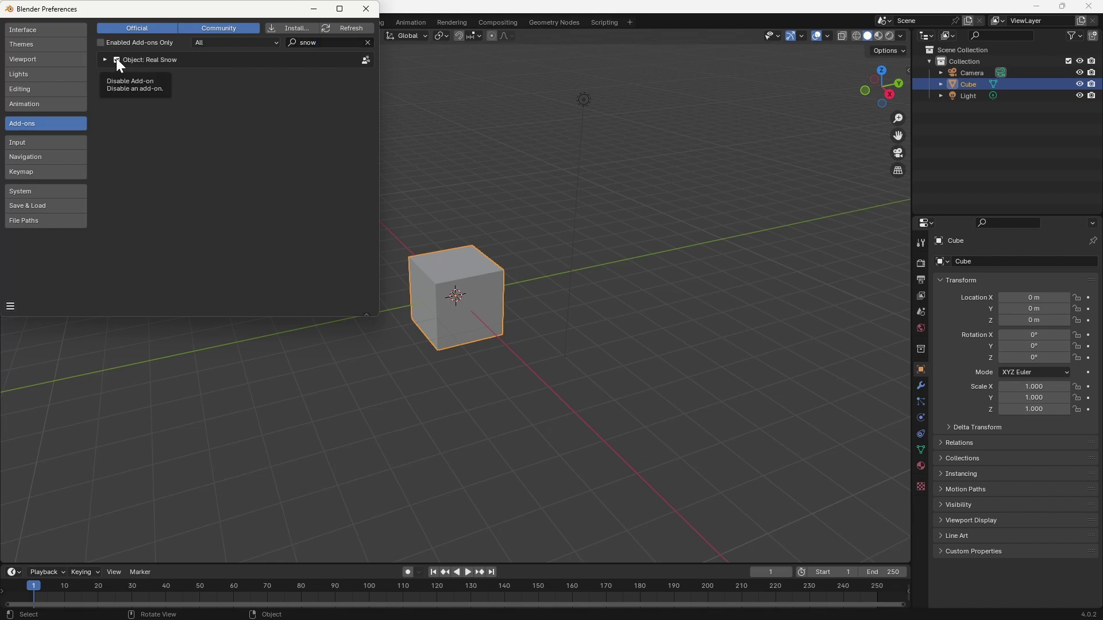
{"action": "left_click", "coordinate": [366, 9]}
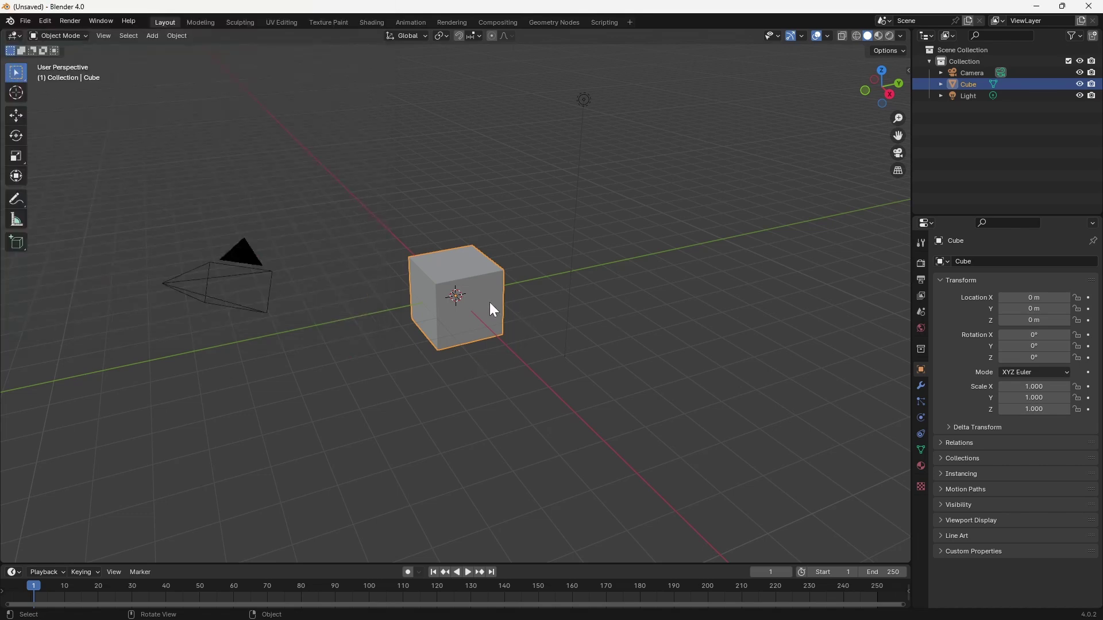
- Add a 100% coverage, 0.30-high snow layer to the cube from the Real Snow sidebar tab
{"action": "key", "text": "x"}
{"action": "key", "text": "n"}
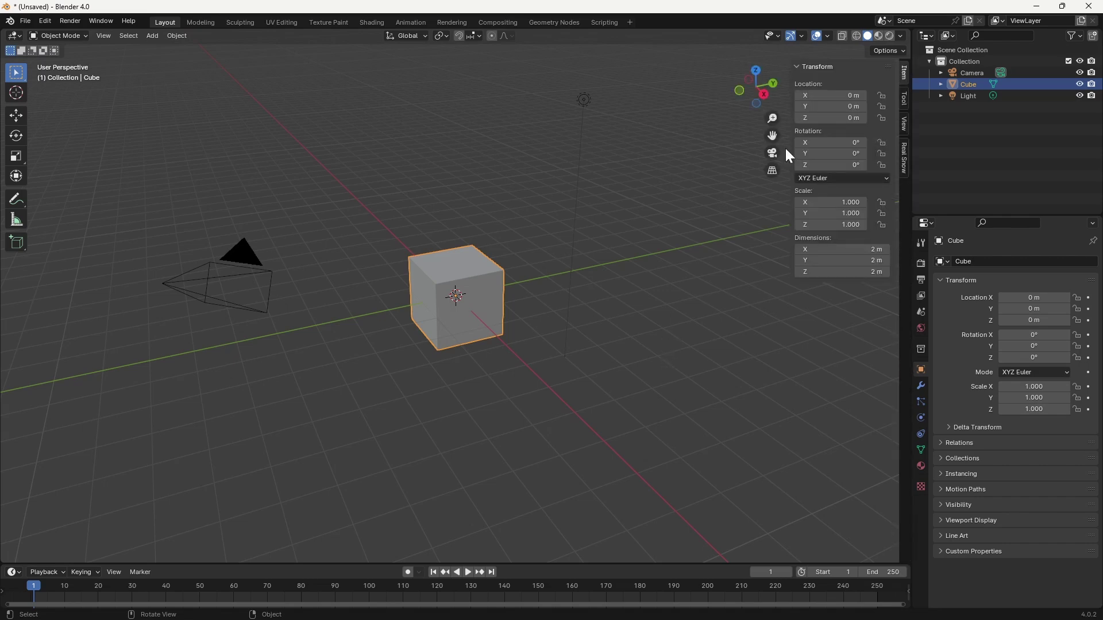
{"action": "left_click", "coordinate": [906, 161]}
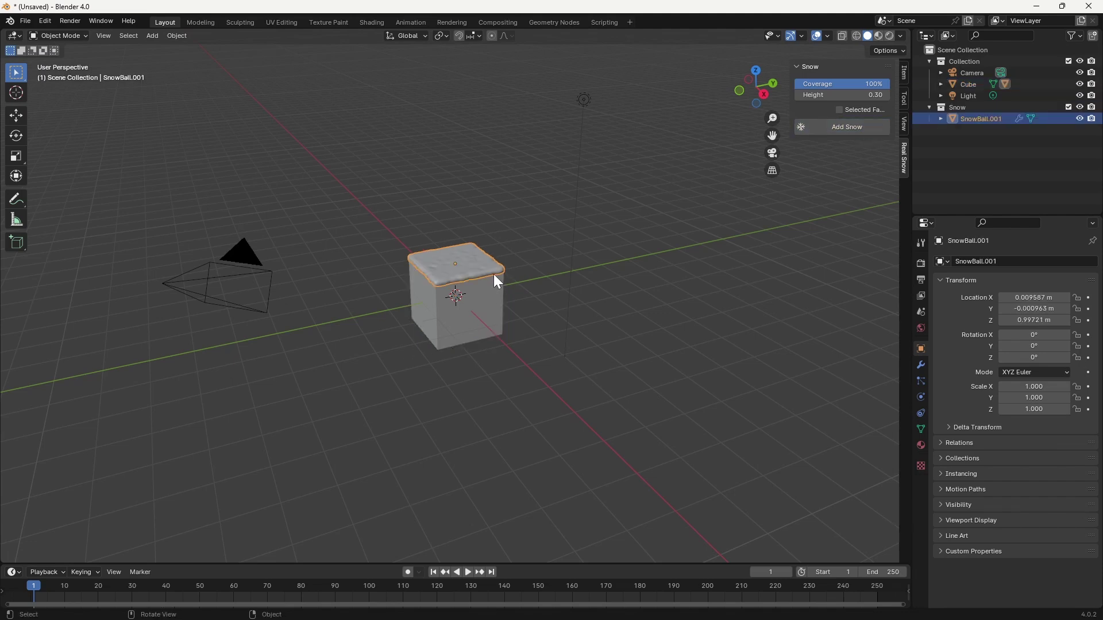
{"action": "scroll", "coordinate": [494, 276], "scroll_direction": "up", "scroll_amount": 8}
{"action": "middle_click_drag", "start_coordinate": [495, 280], "coordinate": [684, 392]}
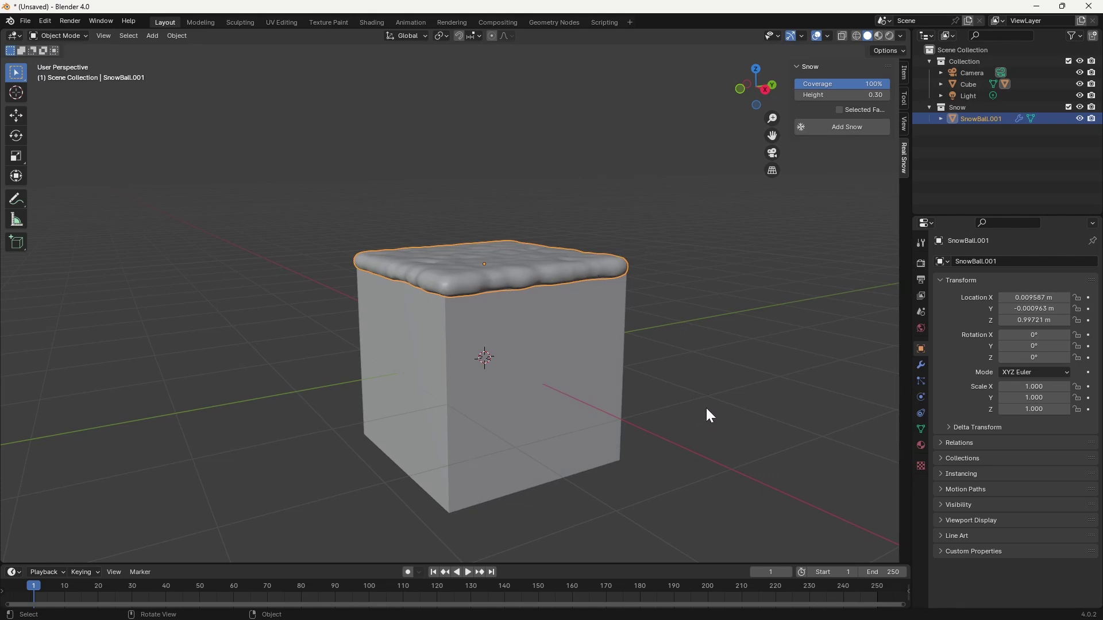
{"action": "middle_click_drag", "start_coordinate": [705, 406], "coordinate": [698, 433]}
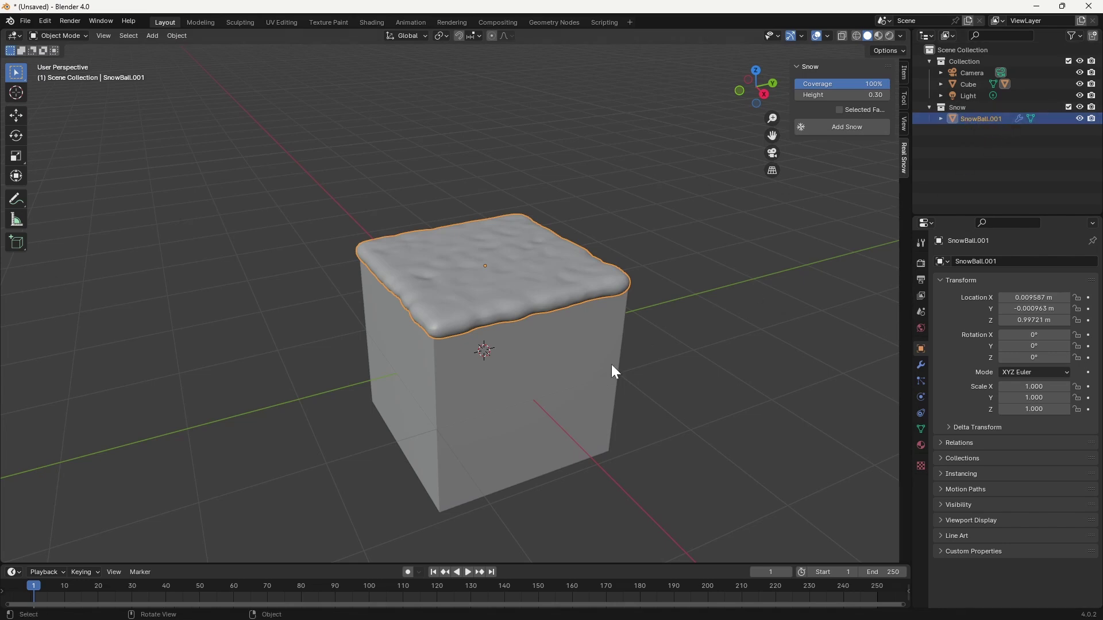
{"action": "left_click", "coordinate": [596, 386]}
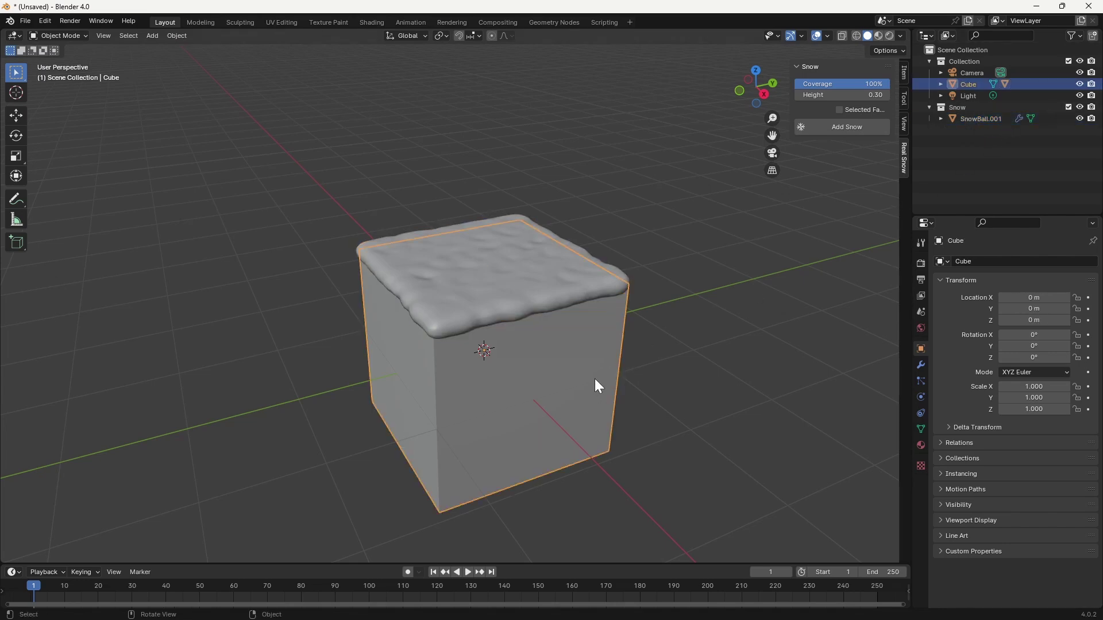
{"action": "middle_click_drag", "start_coordinate": [608, 396], "coordinate": [621, 310]}
{"action": "left_click", "coordinate": [572, 292]}
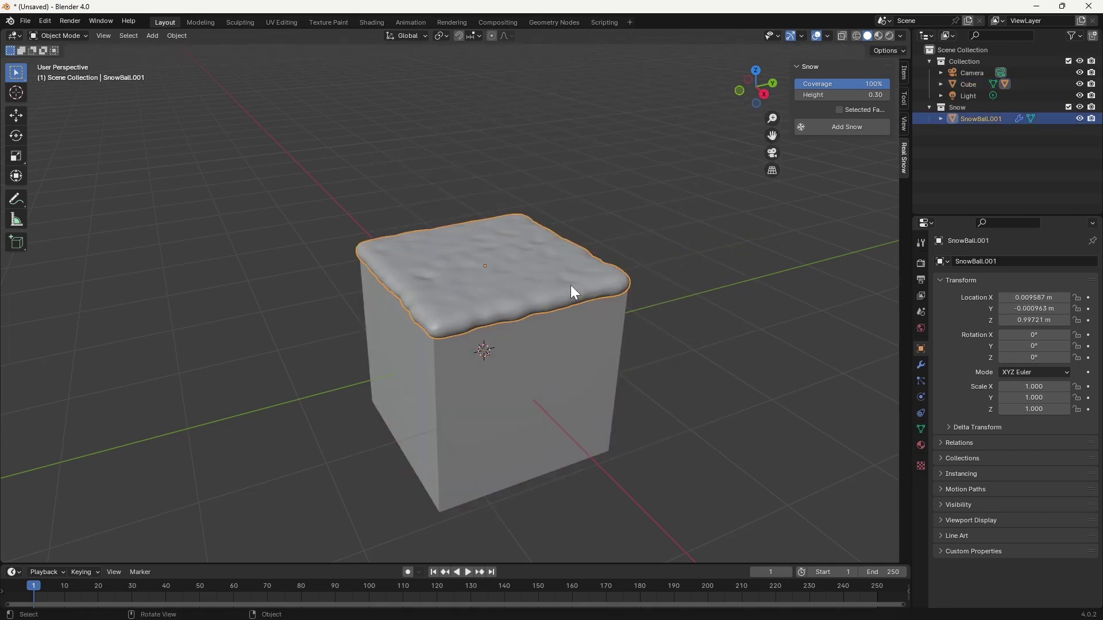
- Delete SnowBall.001 and regenerate the cube's snow with Coverage 70 and Height 0.1
{"action": "key", "text": "Delete"}
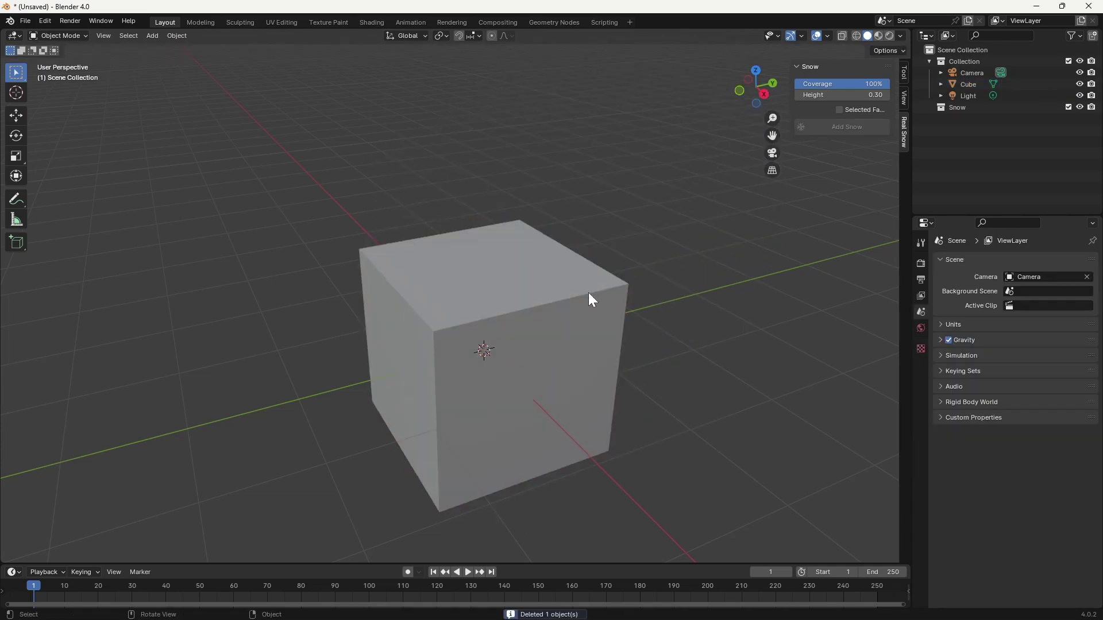
{"action": "left_click", "coordinate": [589, 336]}
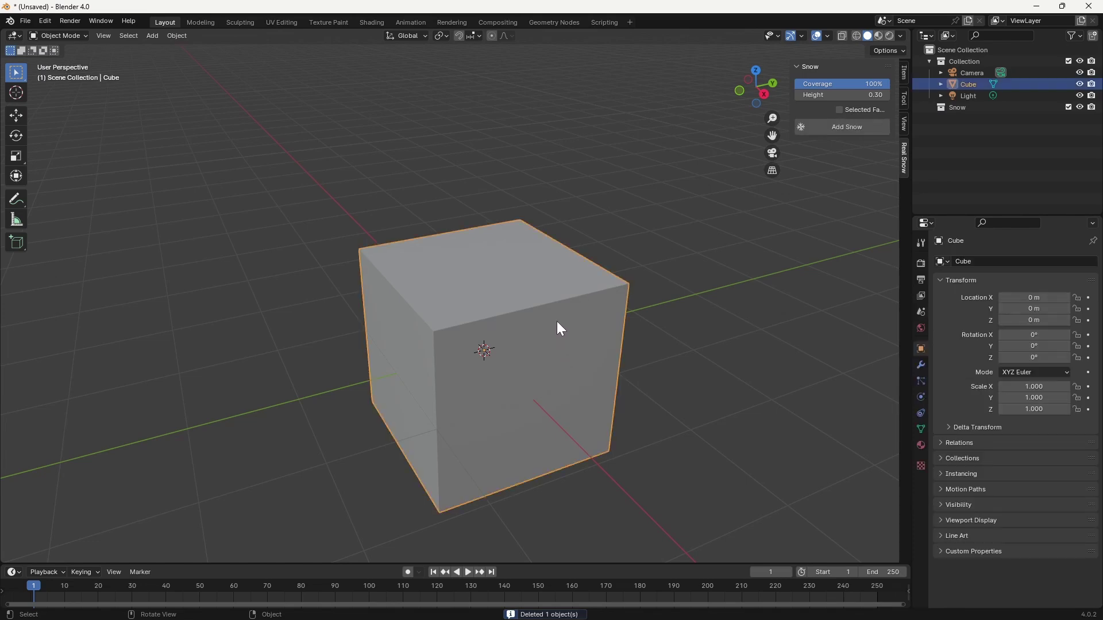
{"action": "left_click", "coordinate": [852, 84]}
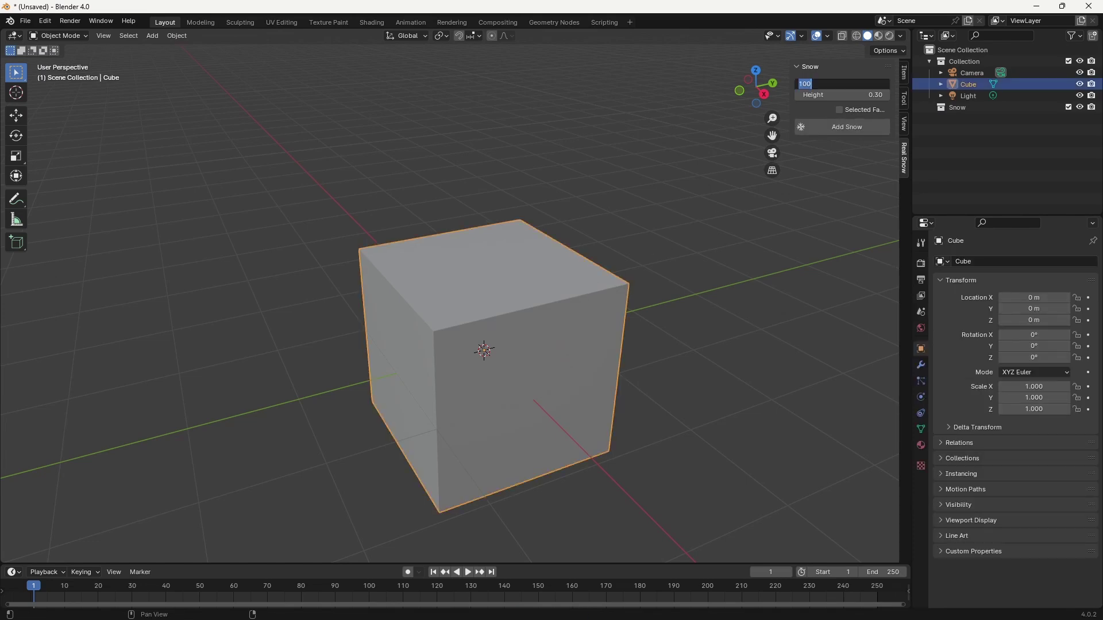
{"action": "type", "text": "70"}
{"action": "key", "text": "Return"}
{"action": "left_click", "coordinate": [840, 94]}
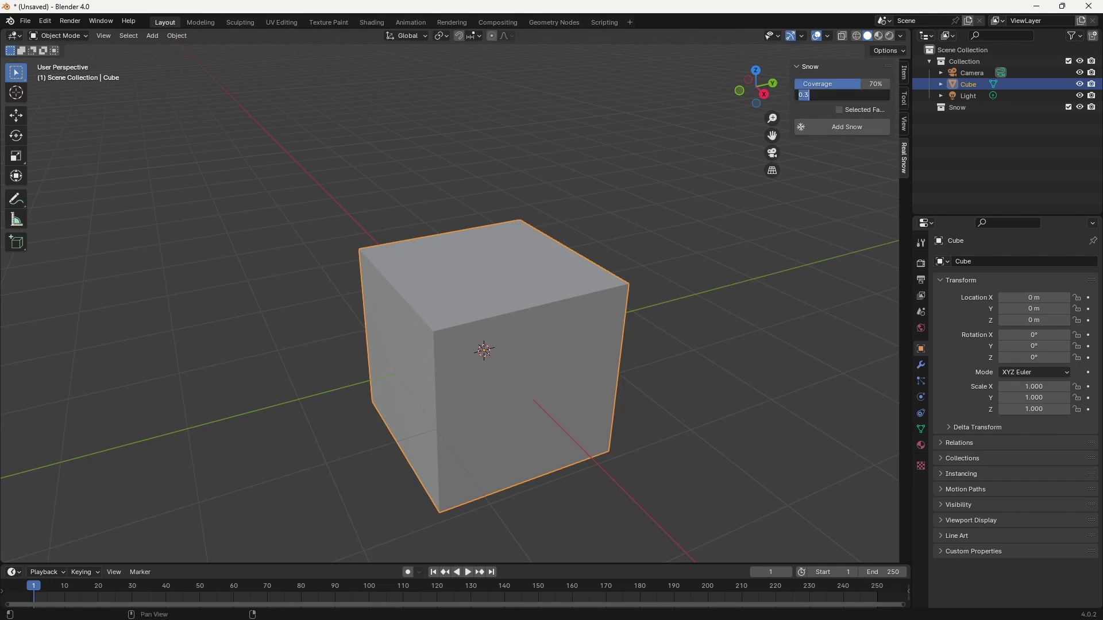
{"action": "type", "text": "0.1"}
{"action": "key", "text": "Return"}
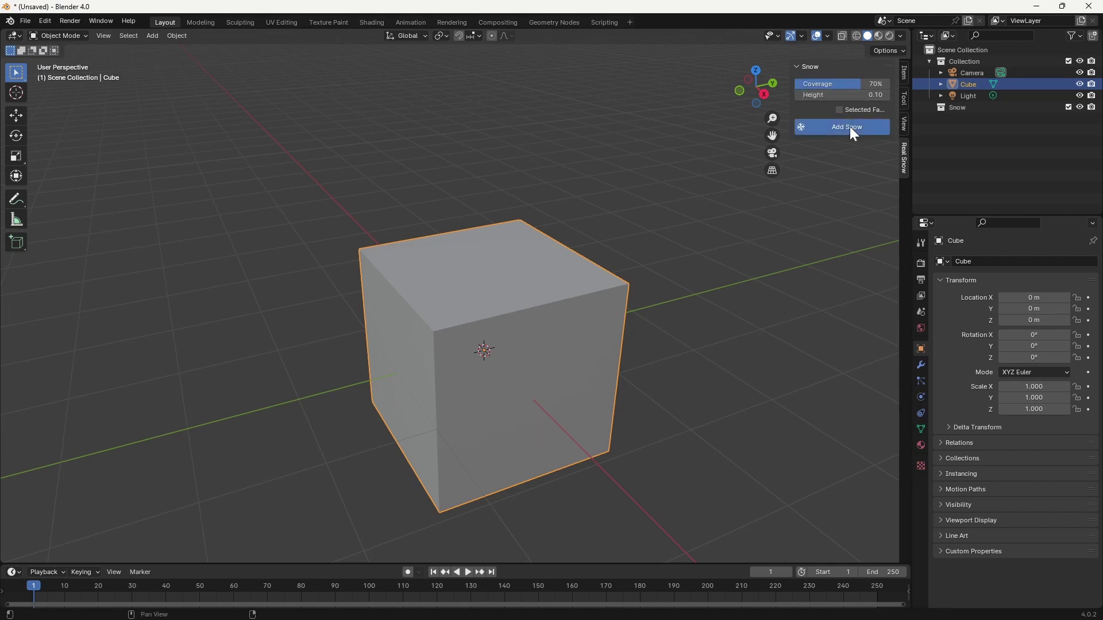
{"action": "left_click", "coordinate": [848, 128]}
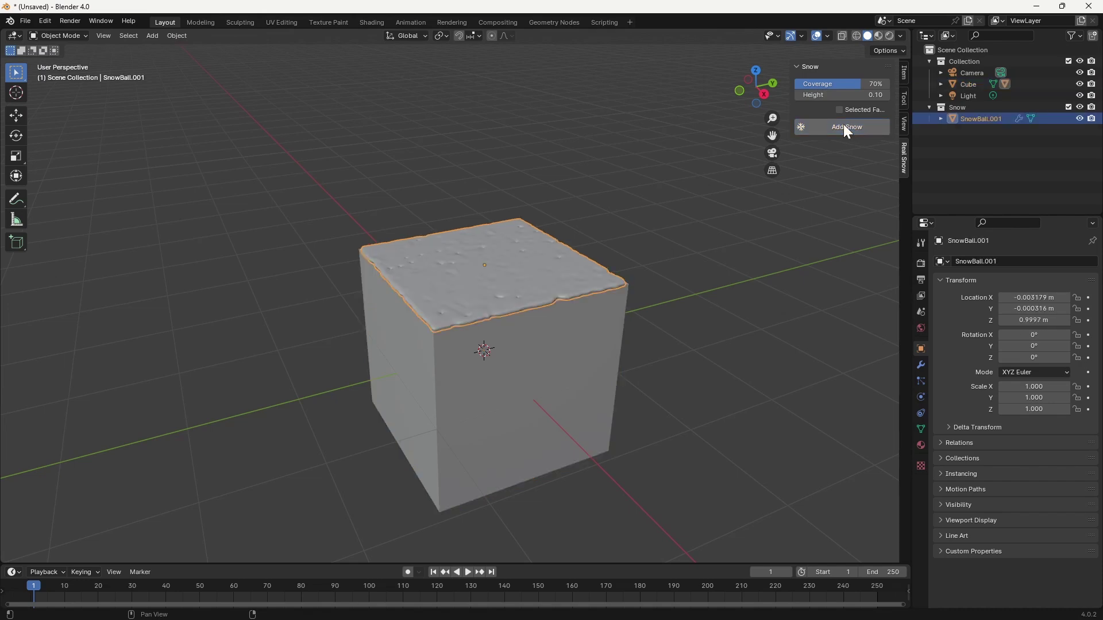
{"action": "middle_click_drag", "start_coordinate": [627, 389], "coordinate": [626, 428]}
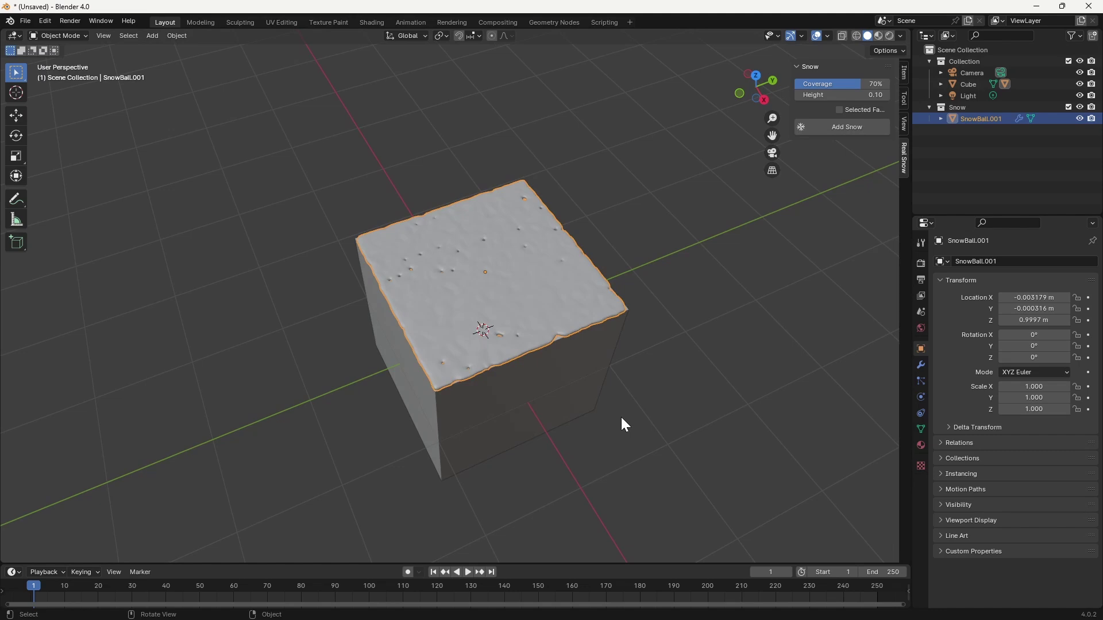
- Undo the thin snow layer and switch the render engine from EEVEE to Cycles
{"action": "key", "text": "ctrl+z"}
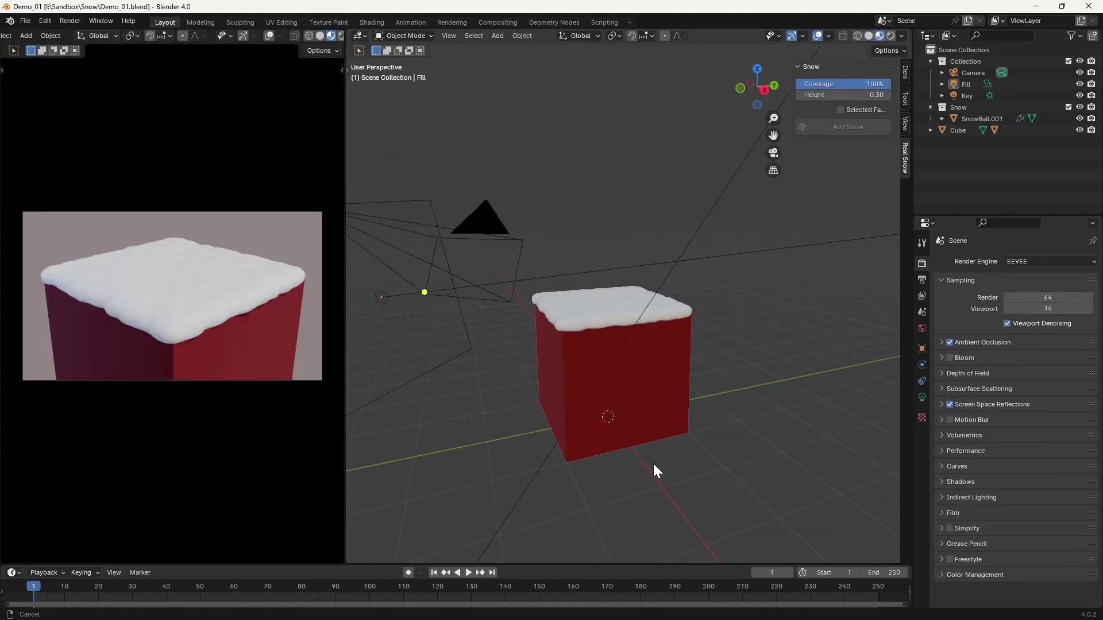
{"action": "scroll", "coordinate": [717, 398], "scroll_direction": "up", "scroll_amount": 2}
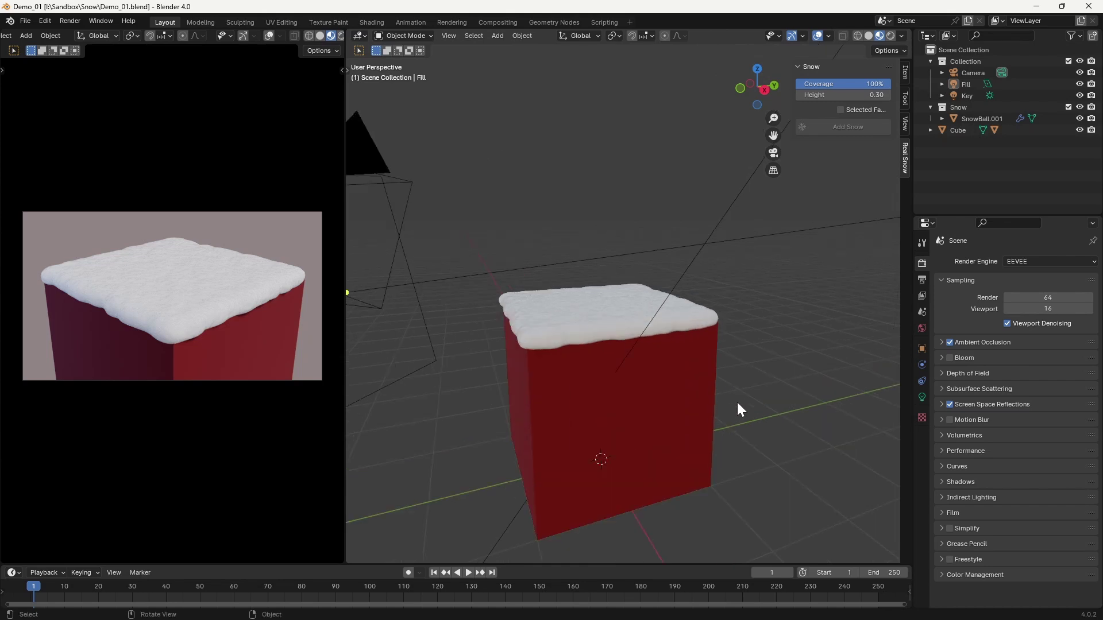
{"action": "middle_click_drag", "start_coordinate": [737, 401], "coordinate": [620, 463]}
{"action": "scroll", "coordinate": [705, 384], "scroll_direction": "up", "scroll_amount": 3}
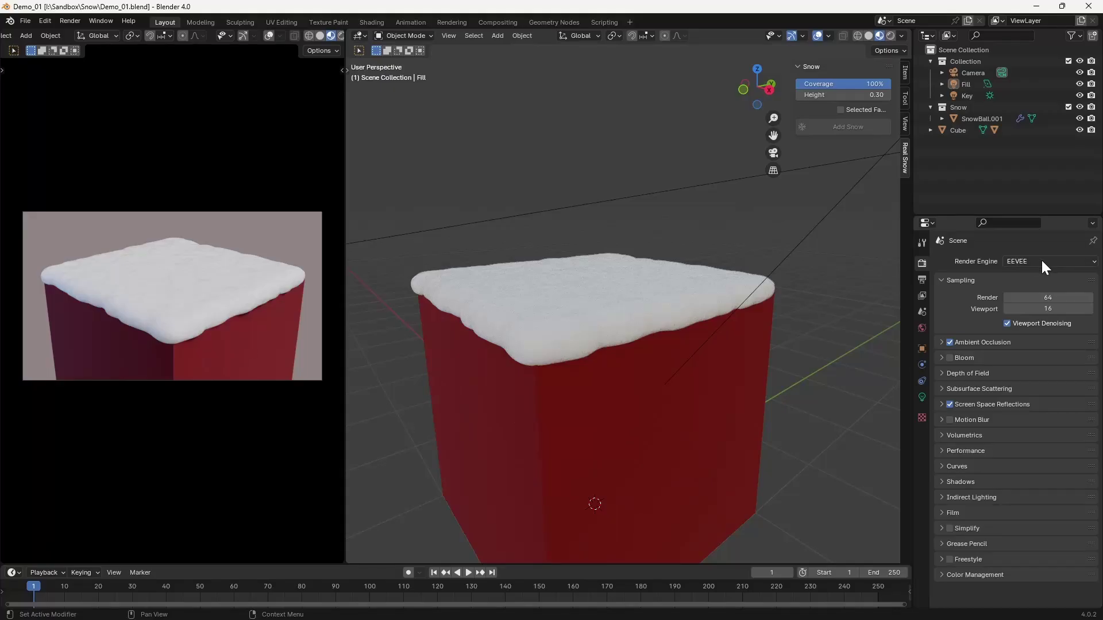
{"action": "left_click", "coordinate": [1041, 259]}
{"action": "left_click", "coordinate": [1043, 299]}
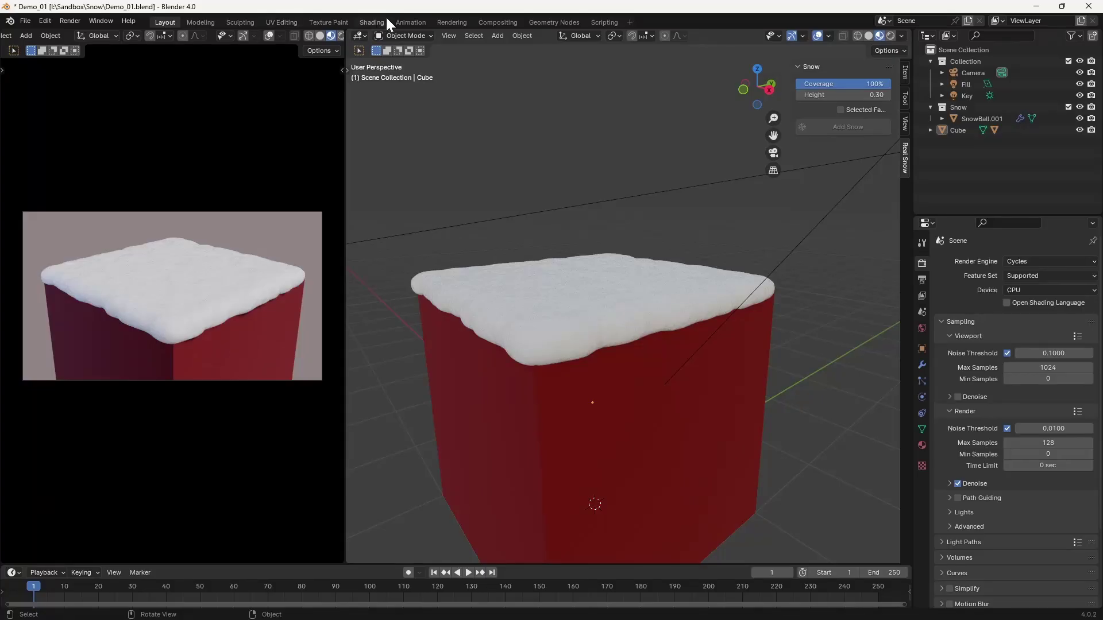
- Inspect SnowBall.001's Snow material nodes in the Shading workspace, then return to Layout
{"action": "left_click", "coordinate": [372, 21]}
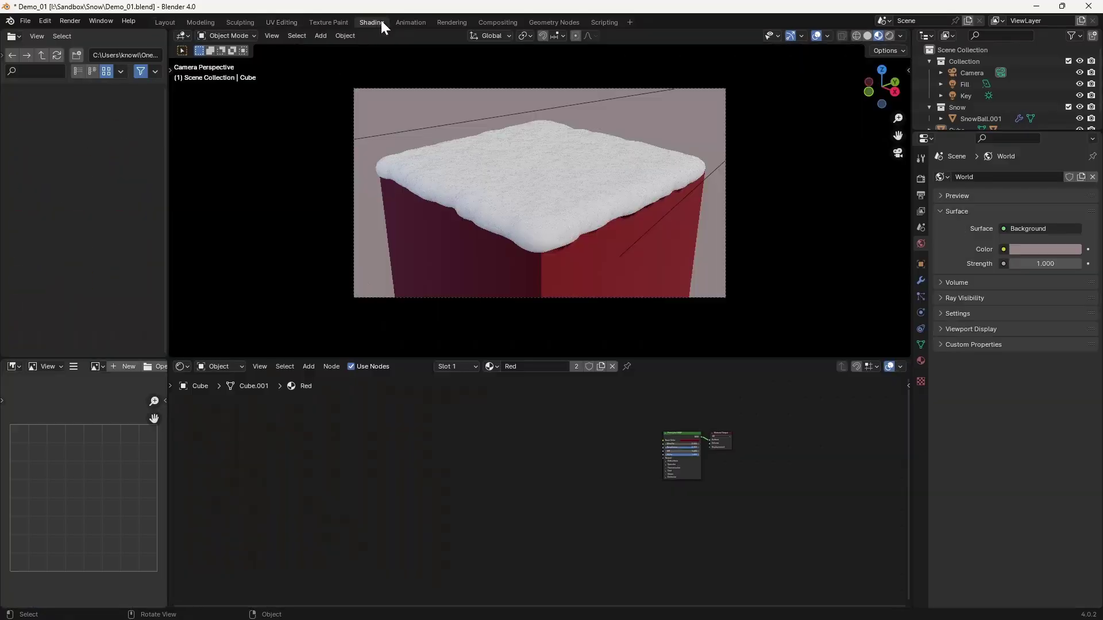
{"action": "left_click", "coordinate": [618, 184]}
{"action": "scroll", "coordinate": [637, 481], "scroll_direction": "up", "scroll_amount": 5}
{"action": "middle_click_drag", "start_coordinate": [832, 470], "coordinate": [607, 536]}
{"action": "middle_click_drag", "start_coordinate": [766, 445], "coordinate": [742, 577]}
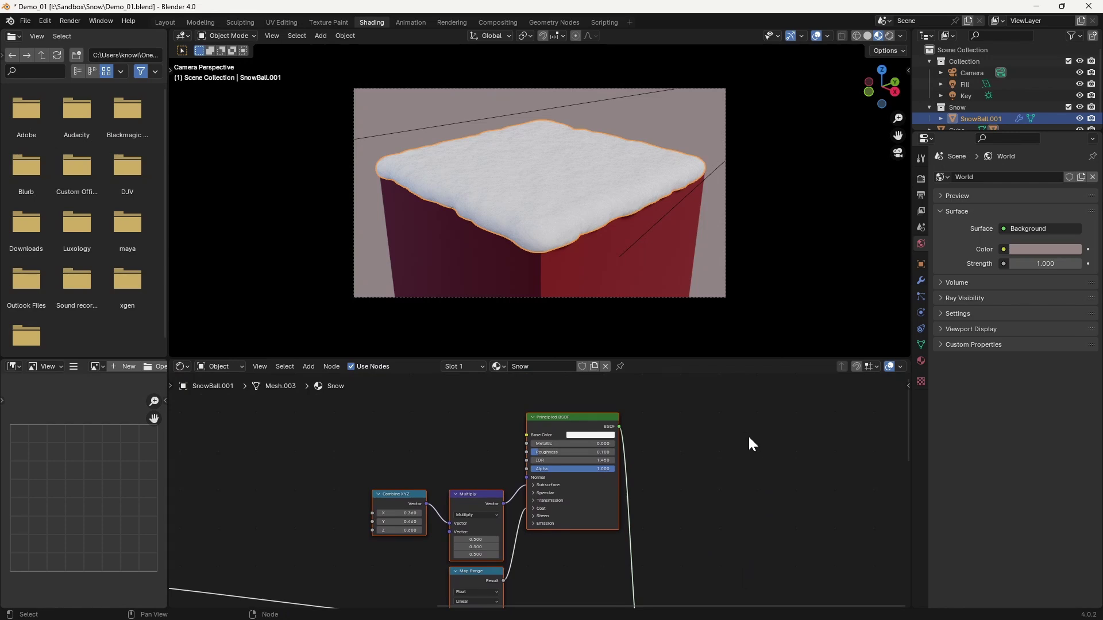
{"action": "left_click", "coordinate": [167, 21]}
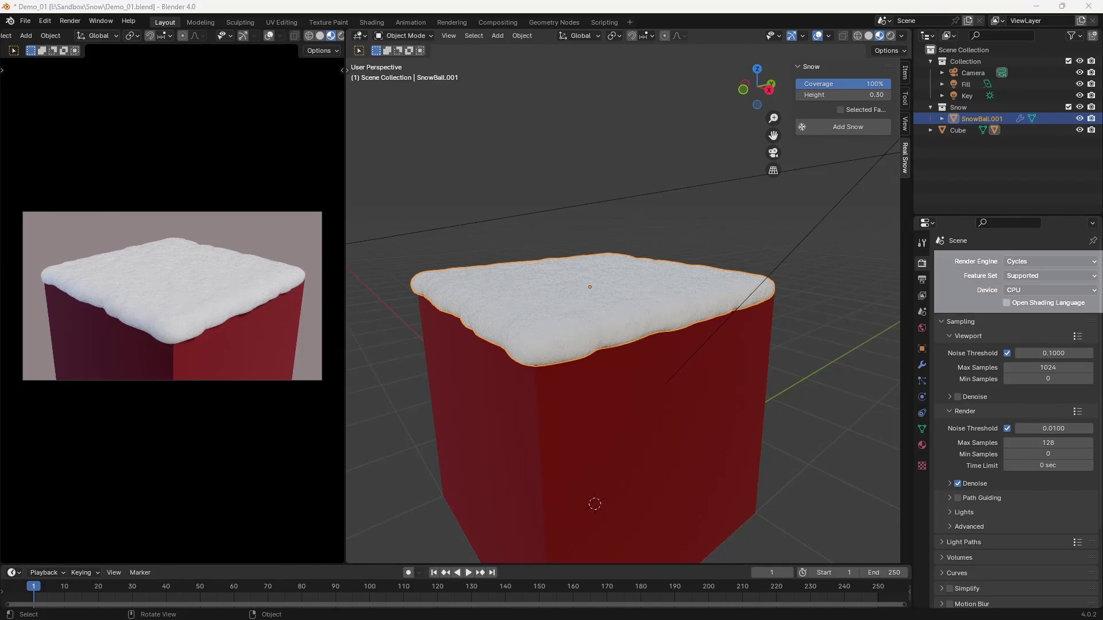
- Check the Feature Set options in the Cycles Render Properties
{"action": "left_click", "coordinate": [1046, 274]}
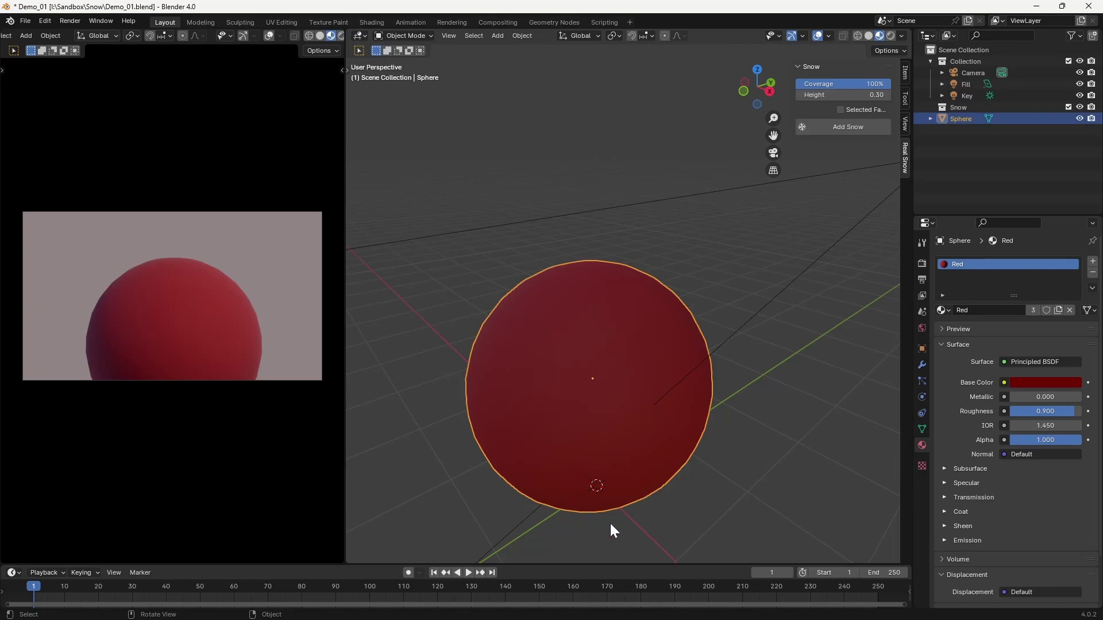
- Add a snow layer on top of the red sphere and orbit to view it
{"action": "left_click", "coordinate": [860, 129]}
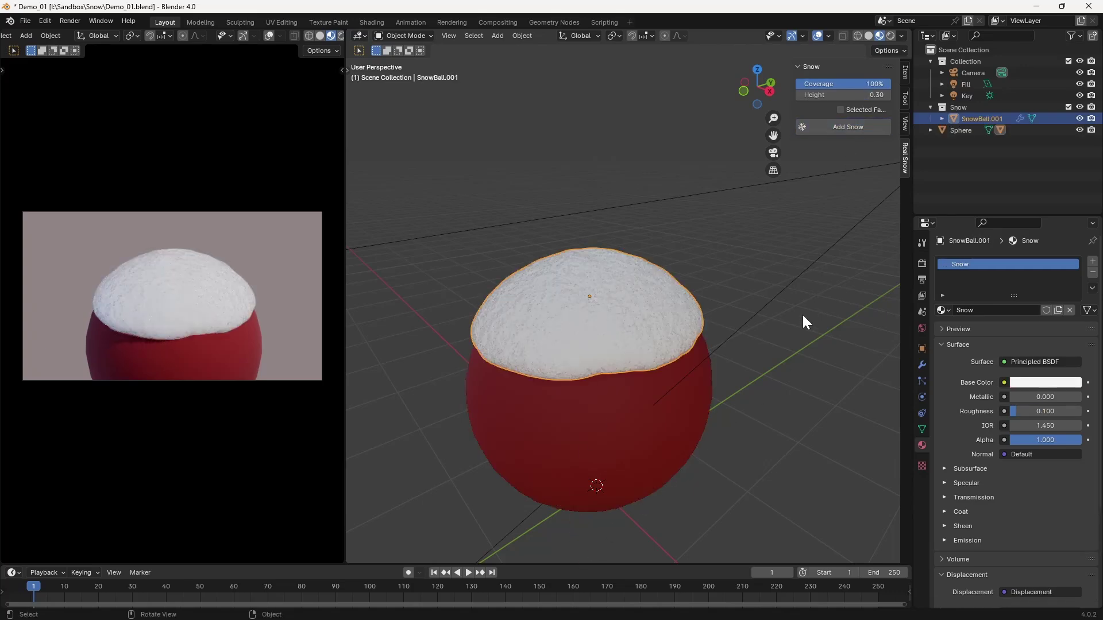
{"action": "middle_click_drag", "start_coordinate": [694, 438], "coordinate": [660, 428]}
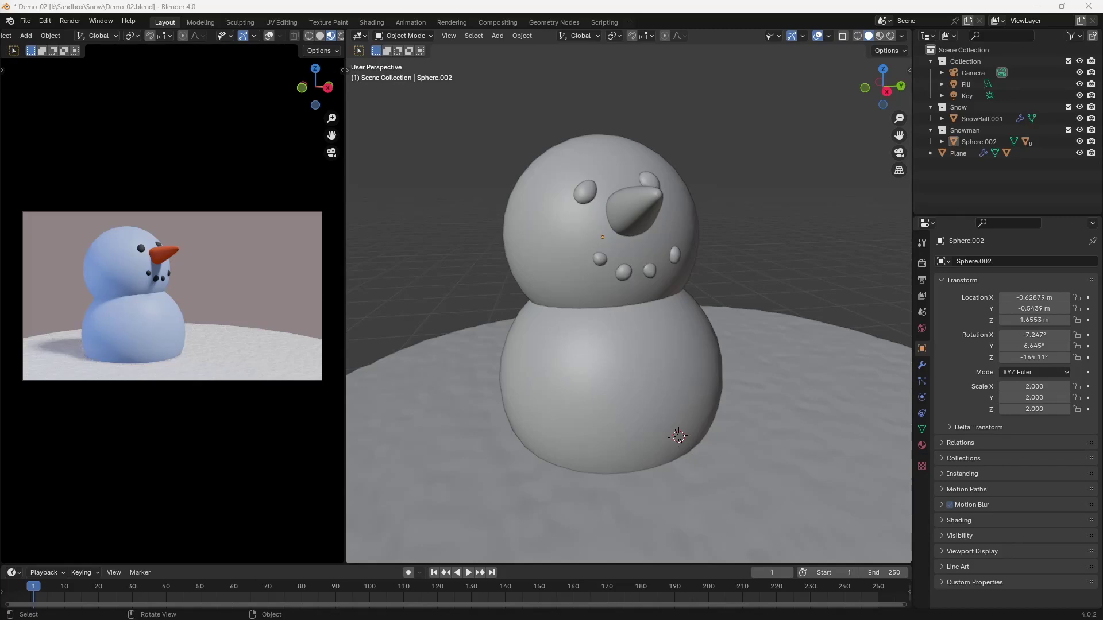
- Assign the Snow material to the snowman's lower body (Sphere.002) and head (Sphere.001)
{"action": "left_click", "coordinate": [658, 373]}
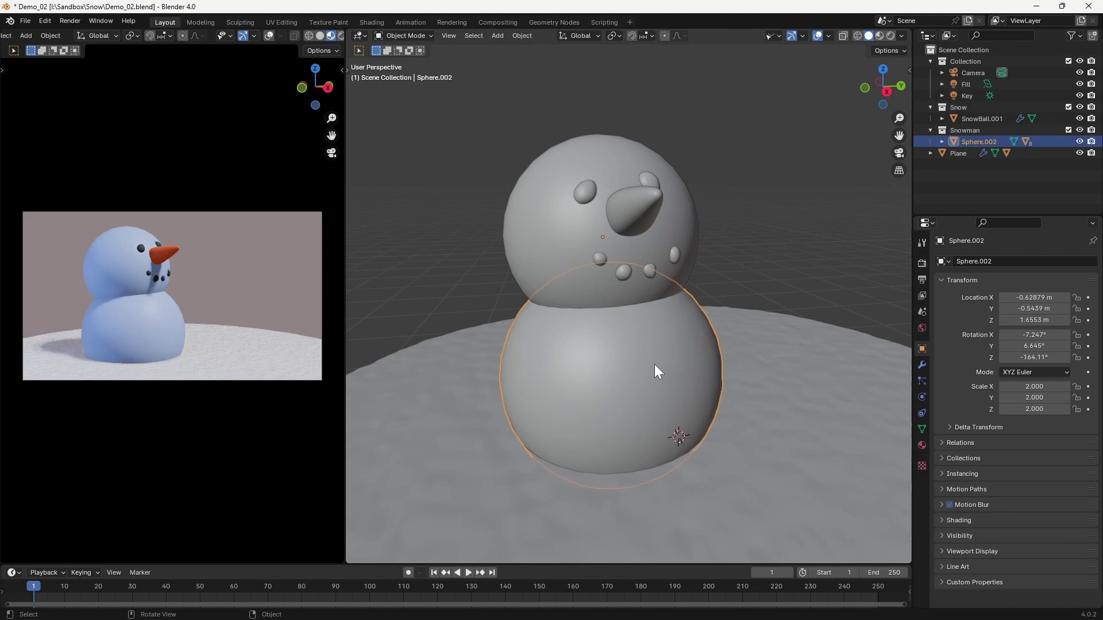
{"action": "left_click", "coordinate": [921, 445]}
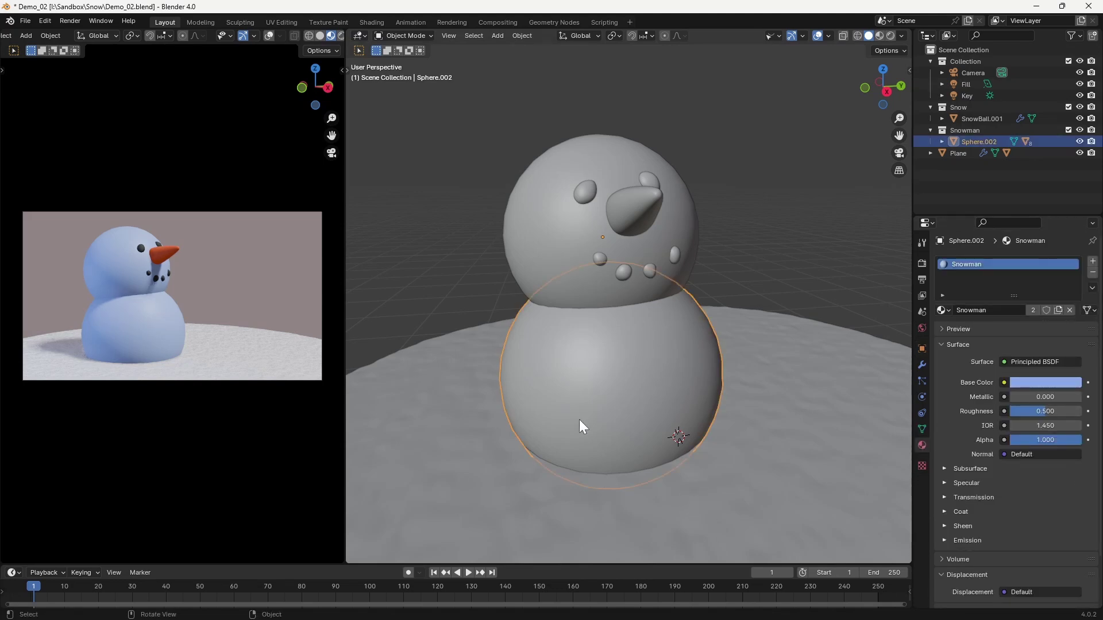
{"action": "left_click", "coordinate": [942, 310]}
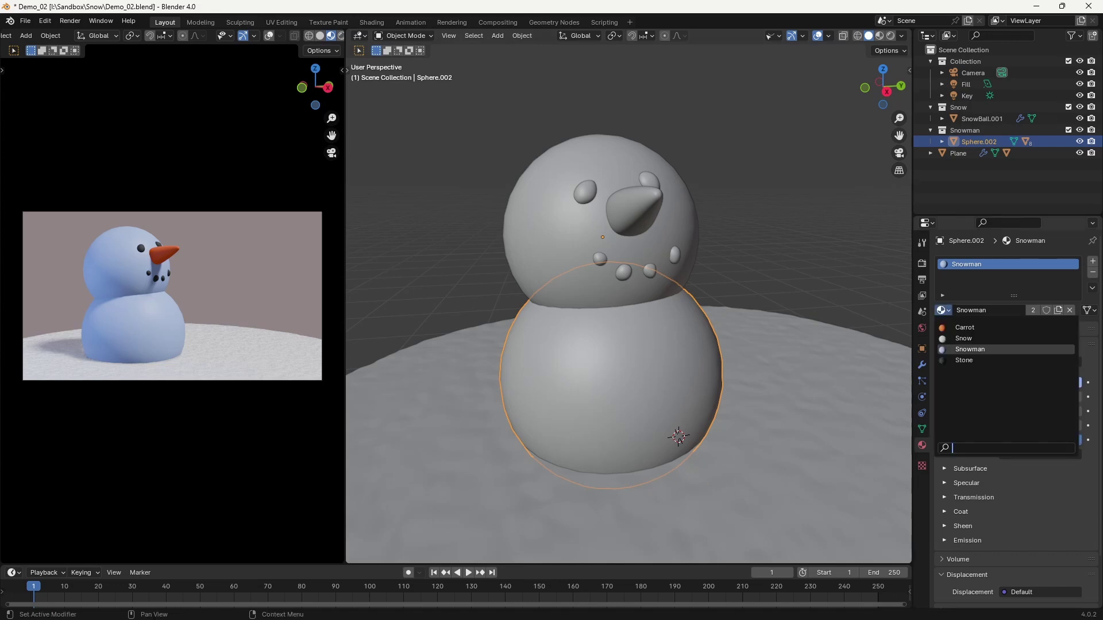
{"action": "left_click", "coordinate": [975, 339]}
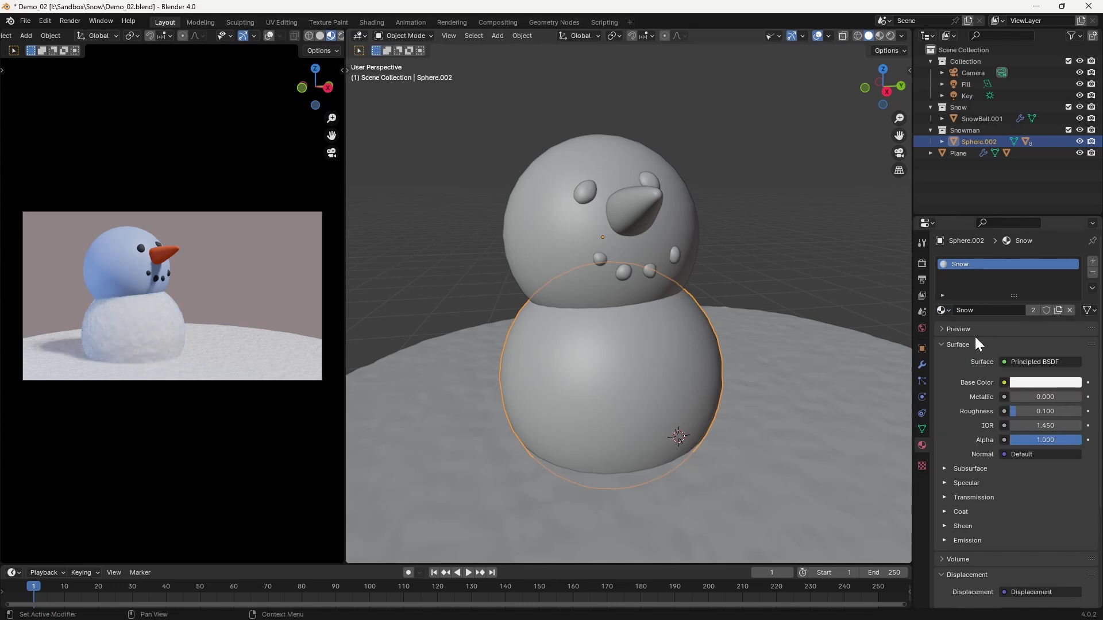
{"action": "left_click", "coordinate": [681, 230]}
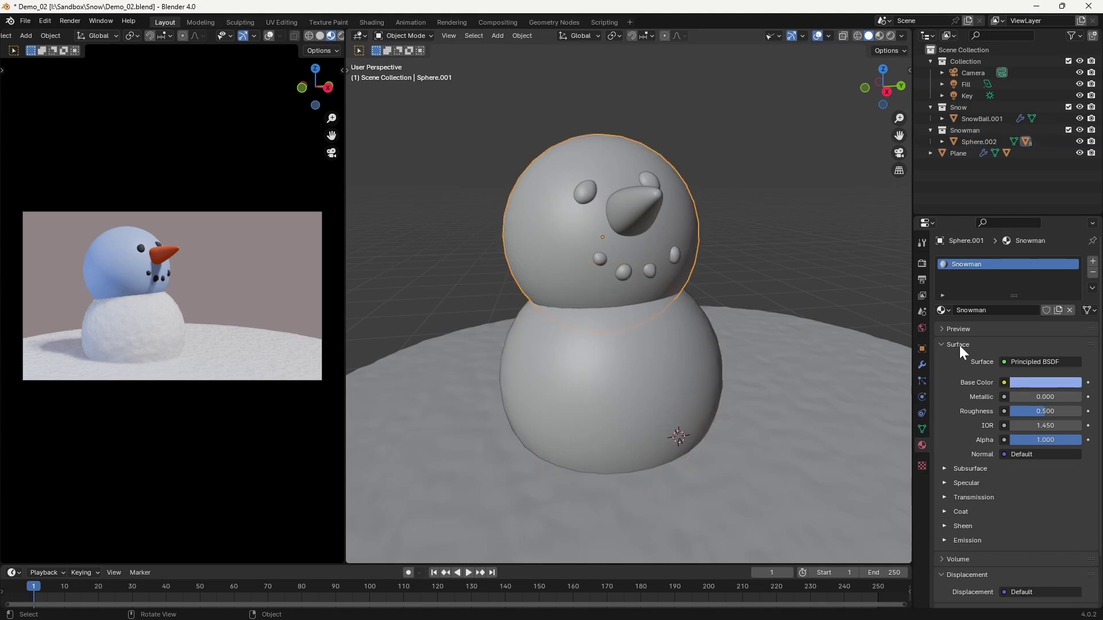
{"action": "left_click", "coordinate": [943, 310]}
{"action": "left_click", "coordinate": [971, 339]}
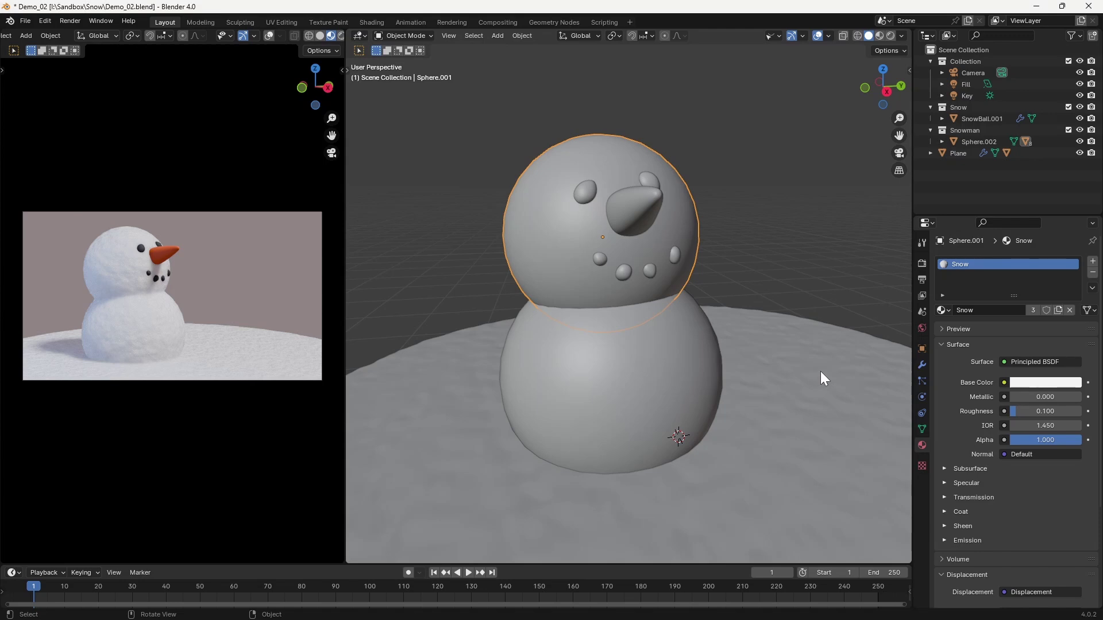
- Check the snow ground's modifiers, then give the lower body an adaptive Subdivision Surface modifier
{"action": "left_click", "coordinate": [820, 371]}
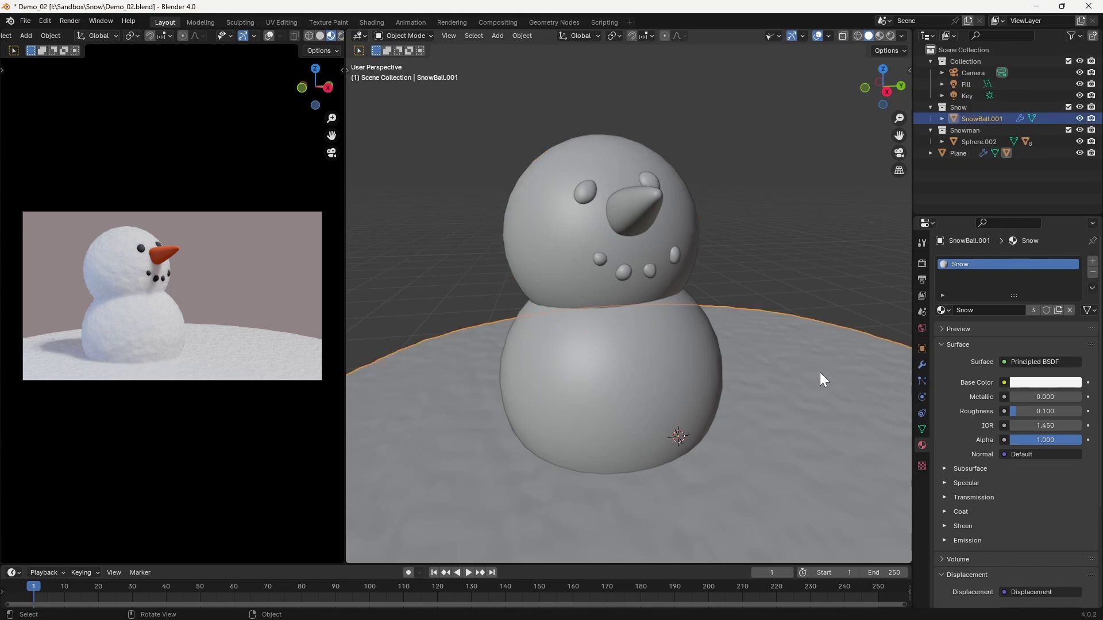
{"action": "left_click", "coordinate": [923, 364]}
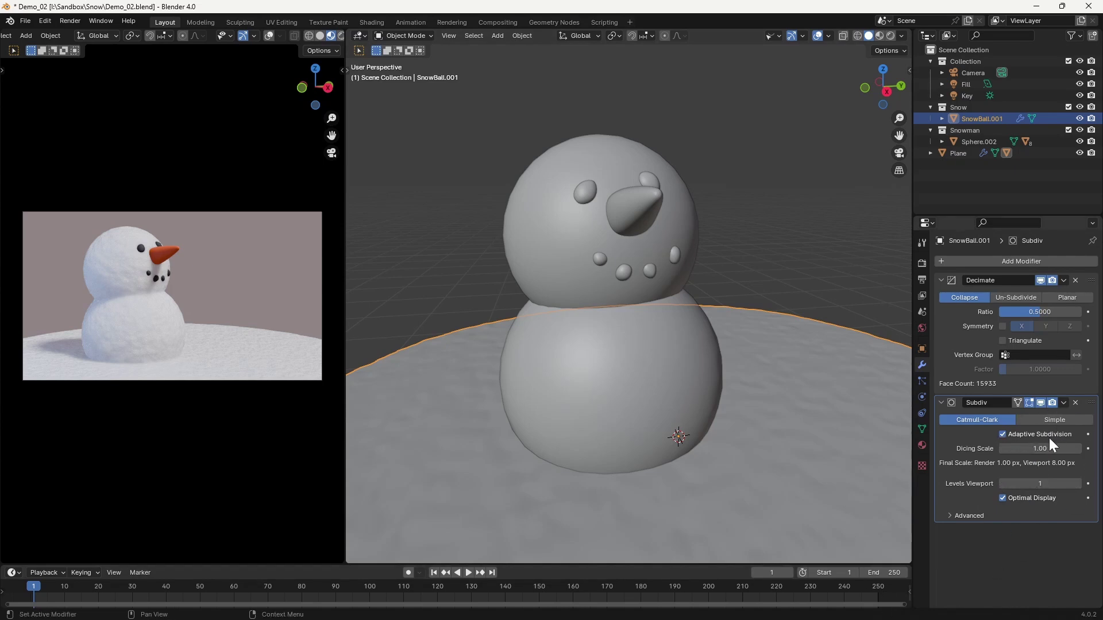
{"action": "left_click", "coordinate": [617, 391]}
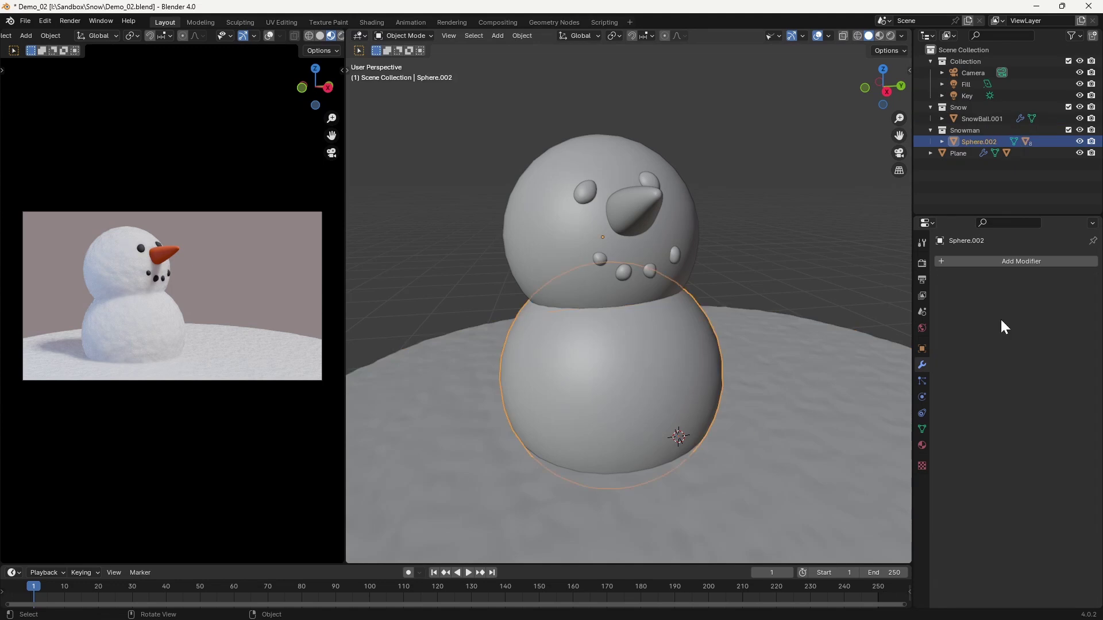
{"action": "left_click", "coordinate": [1041, 262]}
{"action": "type", "text": "su"}
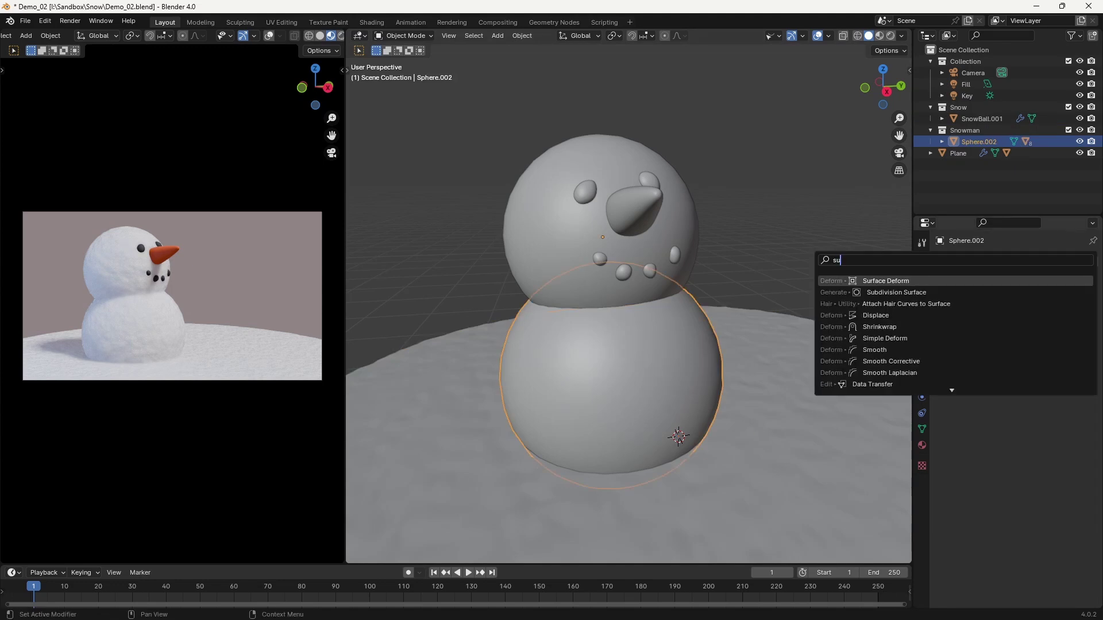
{"action": "type", "text": "bd"}
{"action": "left_click", "coordinate": [898, 277]}
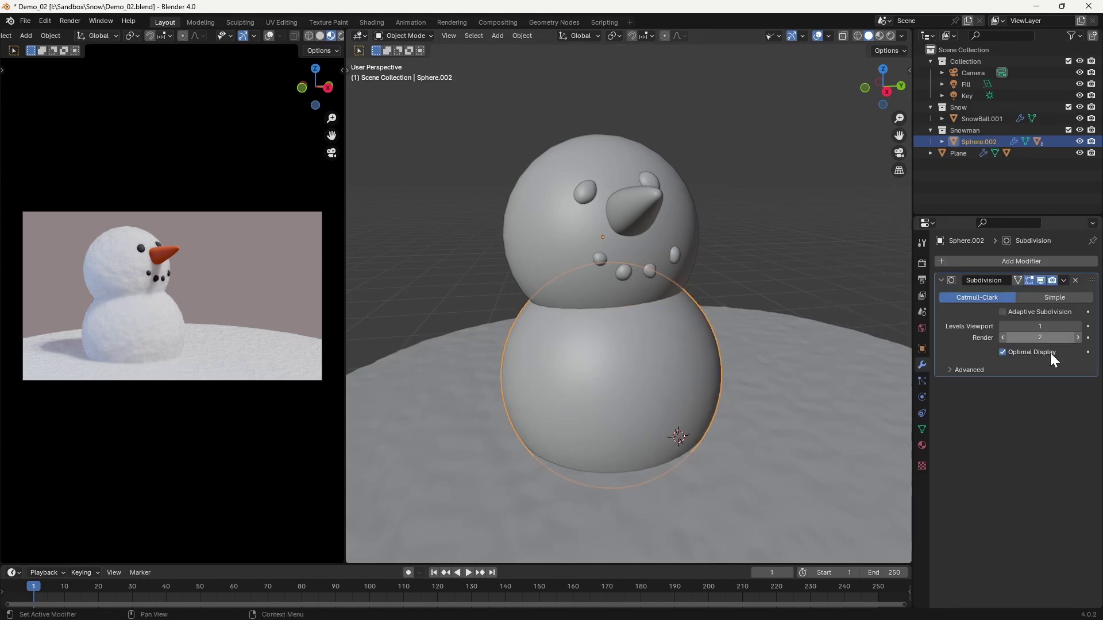
{"action": "left_click", "coordinate": [1002, 311]}
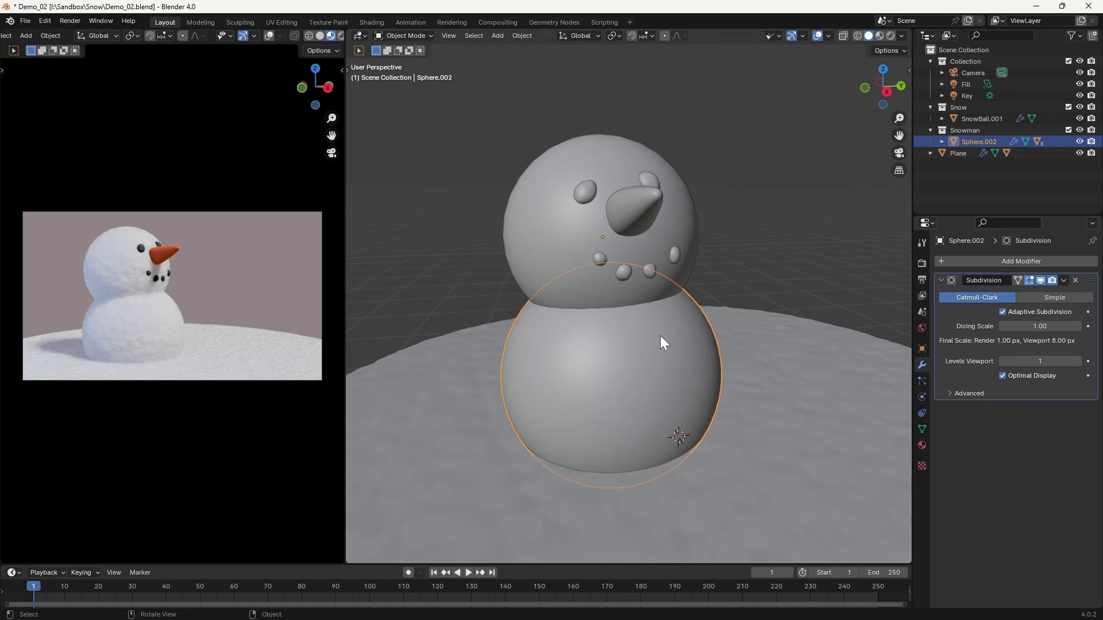
- Add a Subdivision Surface modifier with Adaptive Subdivision enabled to the snowman's head
{"action": "left_click", "coordinate": [688, 231]}
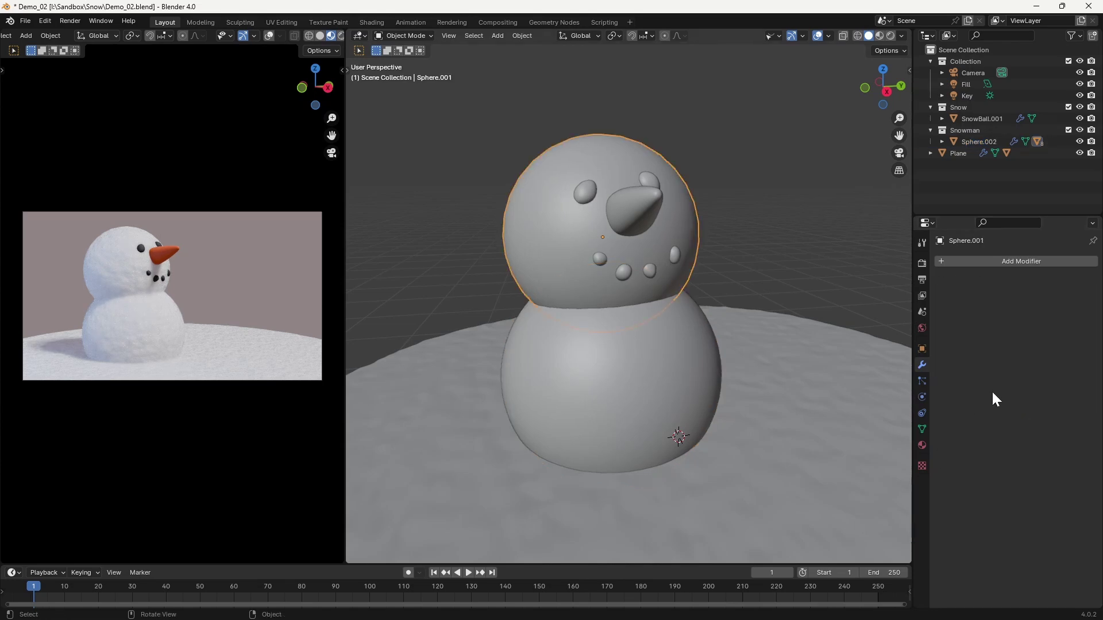
{"action": "left_click", "coordinate": [1018, 261]}
{"action": "left_click", "coordinate": [988, 261]}
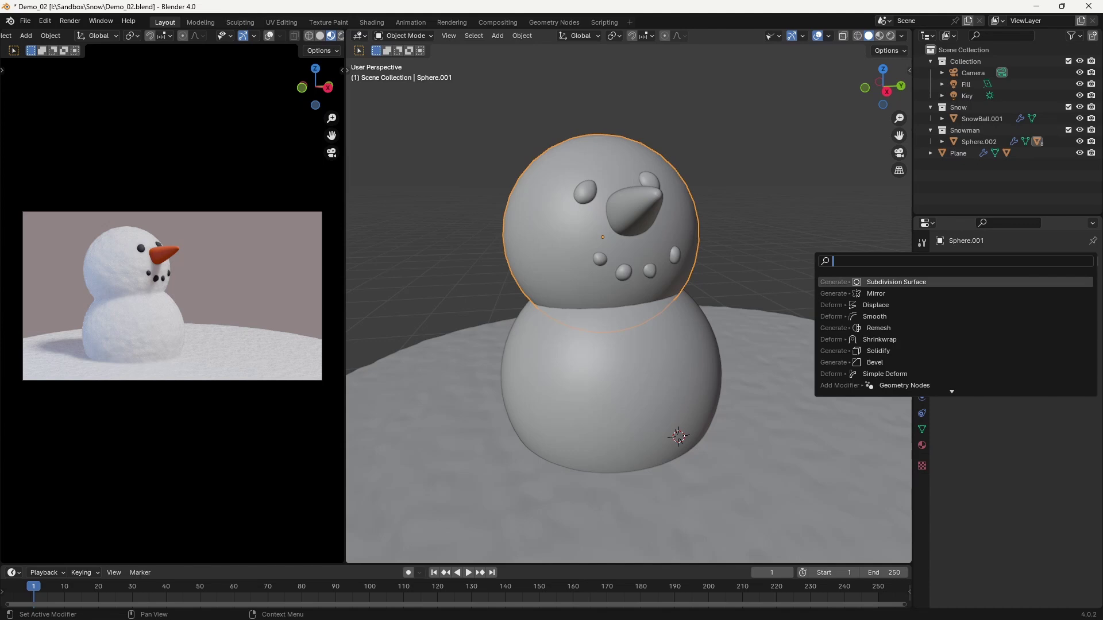
{"action": "left_click", "coordinate": [1002, 283]}
{"action": "left_click", "coordinate": [1004, 311]}
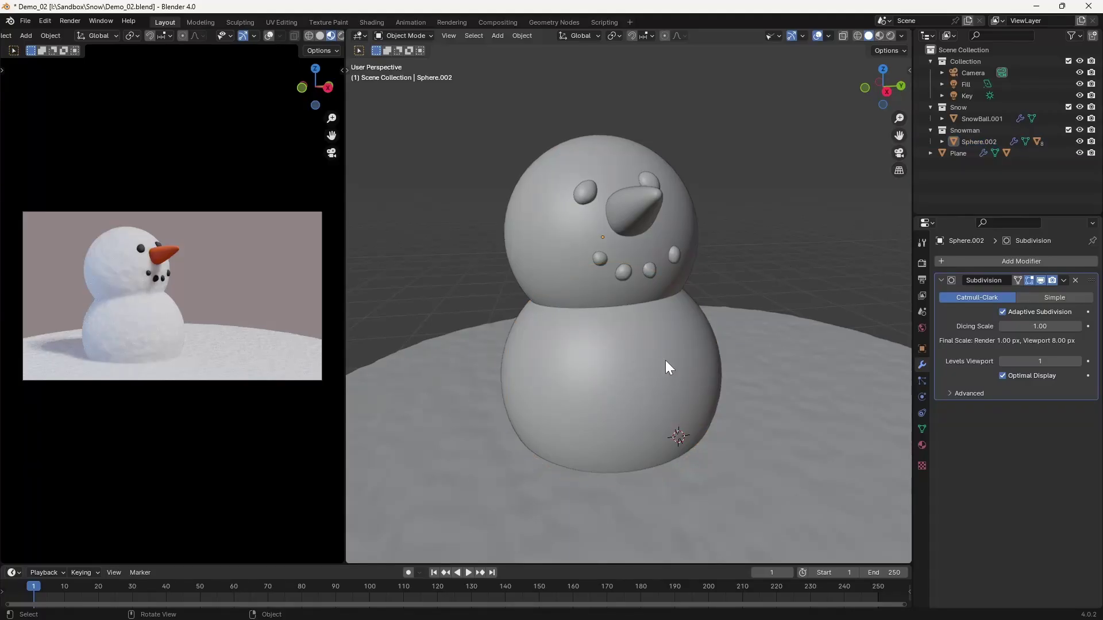
{"action": "left_click", "coordinate": [669, 366]}
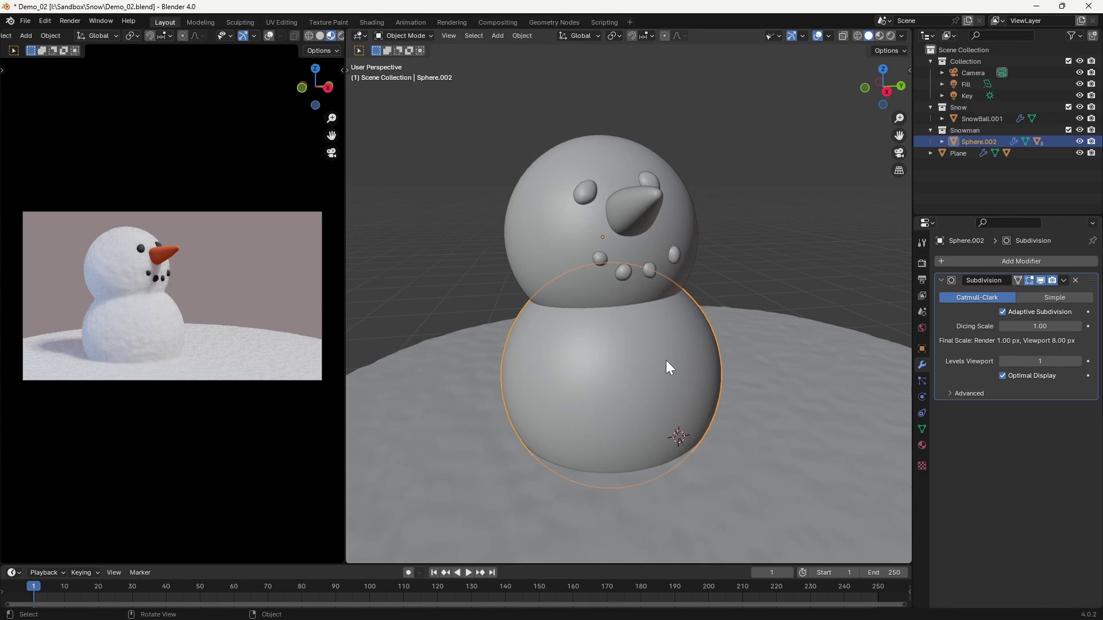
- Apply the snowman spheres' 2.000 scale so their sidebar scale reads 1.000, dimensions unchanged
{"action": "key", "text": "n"}
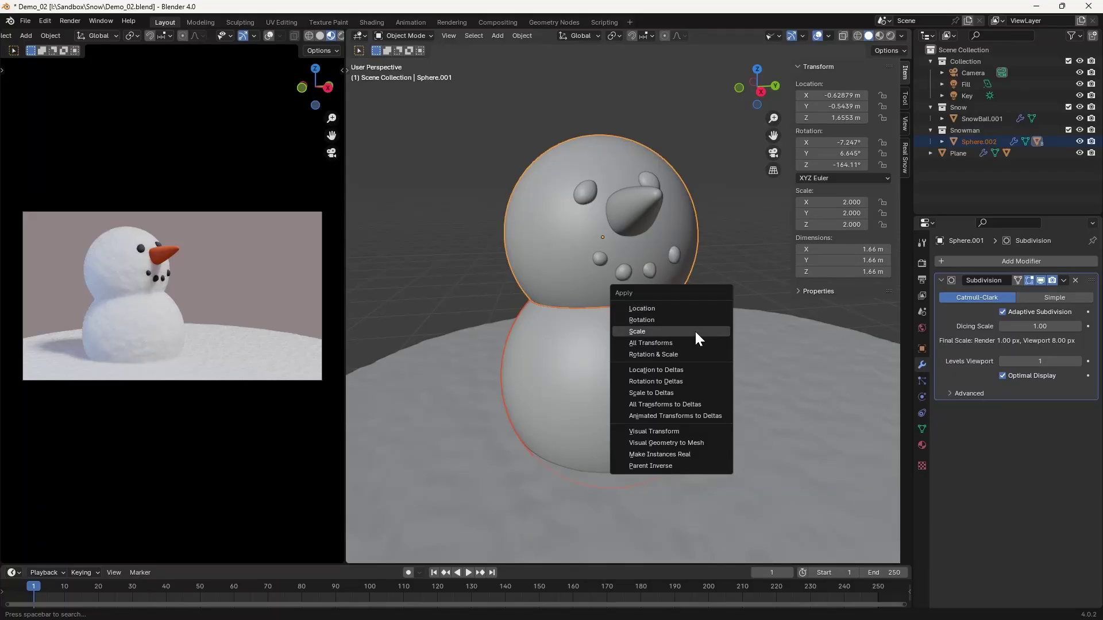
{"action": "left_click", "coordinate": [695, 331]}
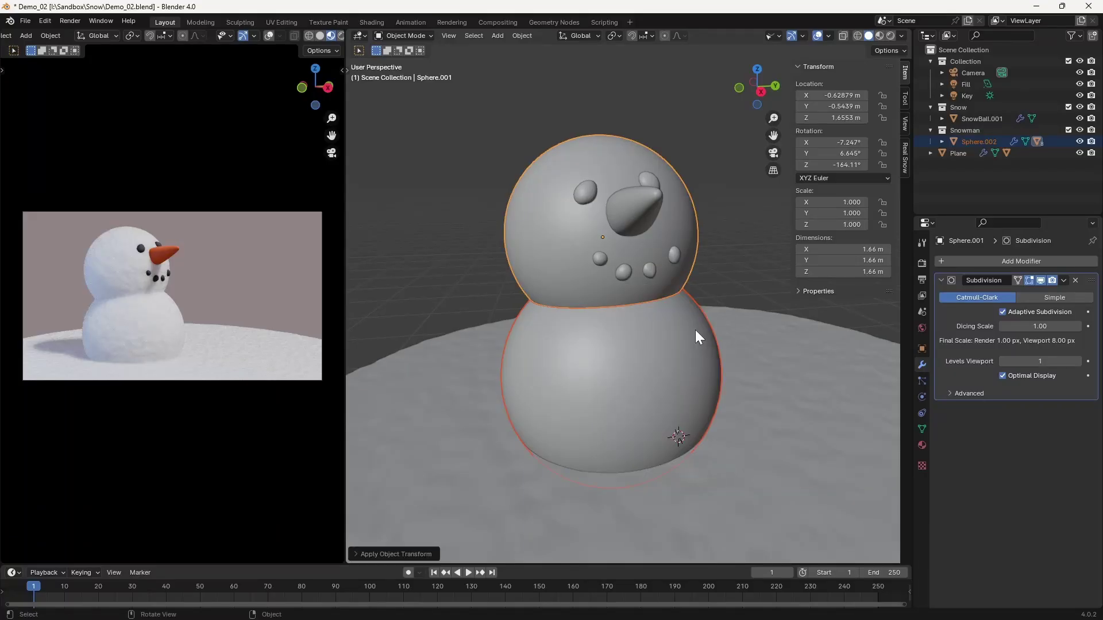